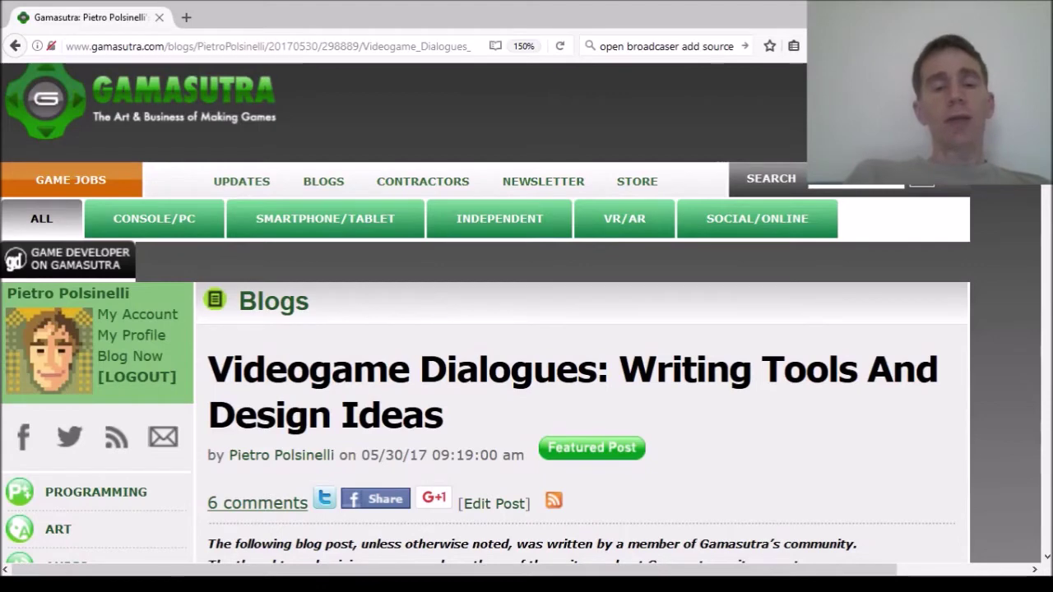
# Step: Examine the opening of the "Videogame Dialogues: Writing Tools And Design Ideas" blog post, including its dialogue screenshots
pyautogui.click(1047, 557)
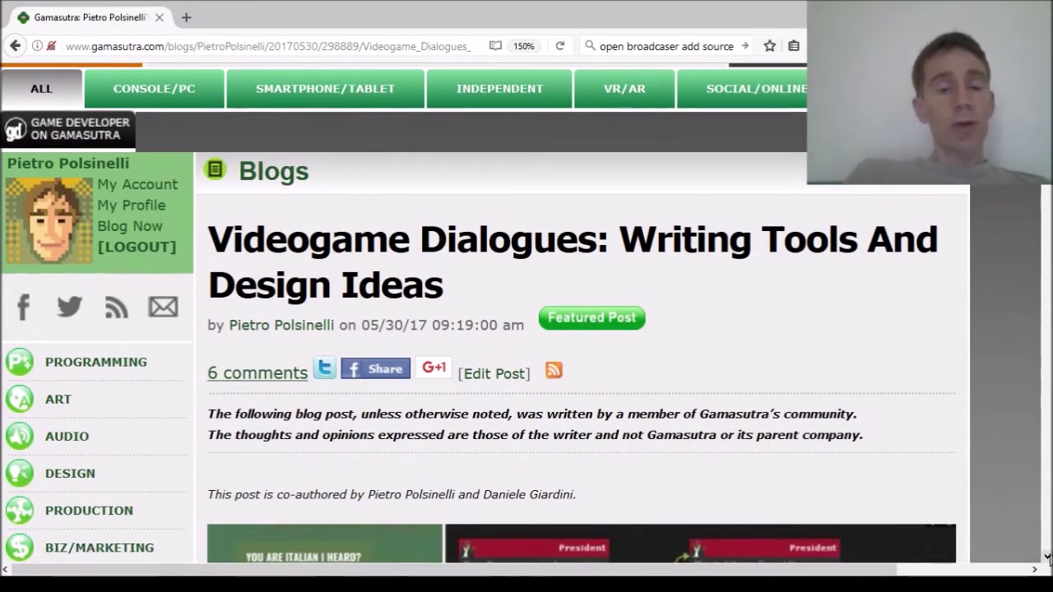
pyautogui.click(1047, 557)
pyautogui.click(1047, 557)
pyautogui.click(1047, 559)
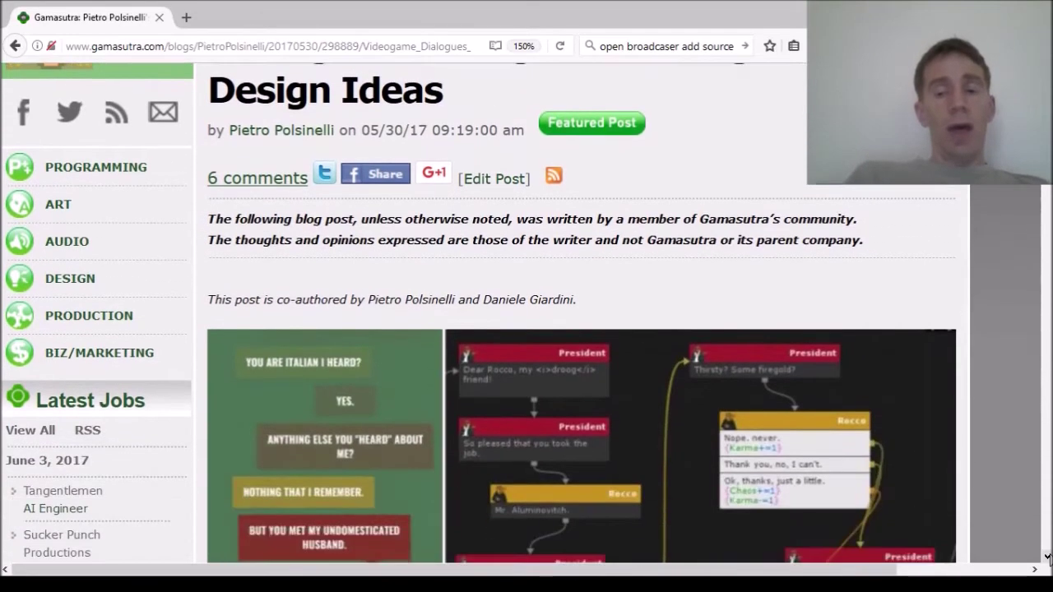
pyautogui.click(1048, 559)
pyautogui.click(1048, 559)
pyautogui.click(1048, 558)
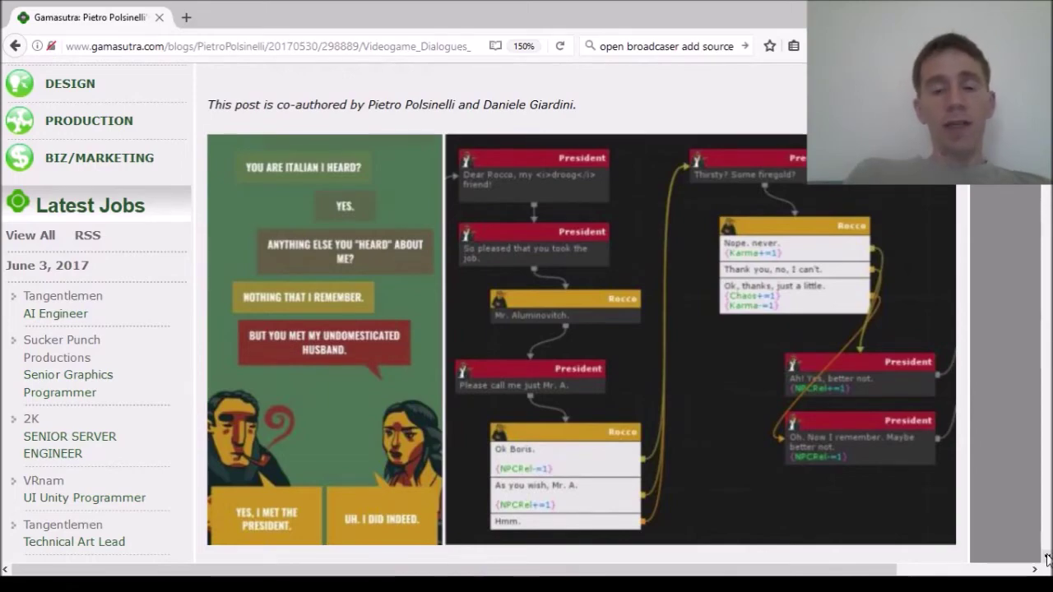
pyautogui.click(1048, 559)
pyautogui.click(1047, 558)
pyautogui.click(1048, 558)
pyautogui.click(1047, 559)
pyautogui.click(1047, 559)
pyautogui.click(1047, 558)
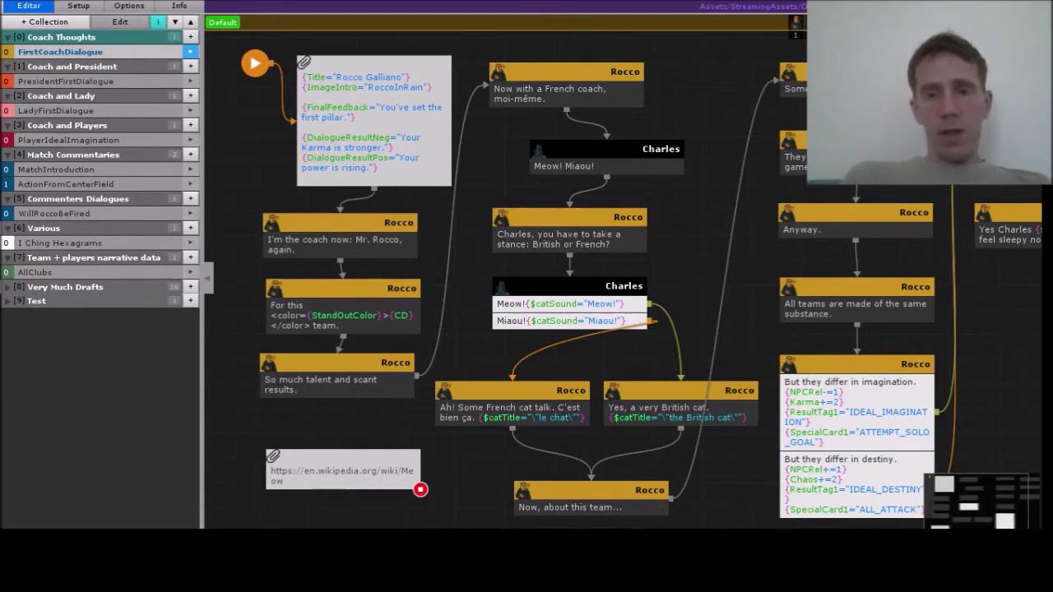
# Step: Shift the "I'm the coach now: Mr. Rocco, again." node slightly in FirstCoachDialogue and open its text for editing
pyautogui.moveTo(335, 228); pyautogui.dragTo(330, 230)
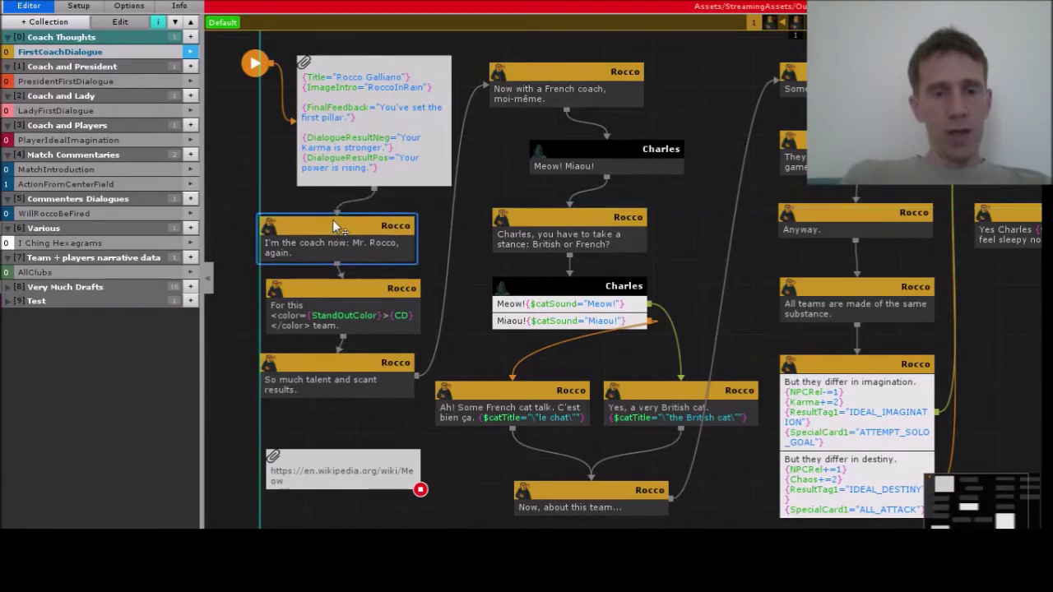
pyautogui.doubleClick(329, 253)
pyautogui.click(329, 253)
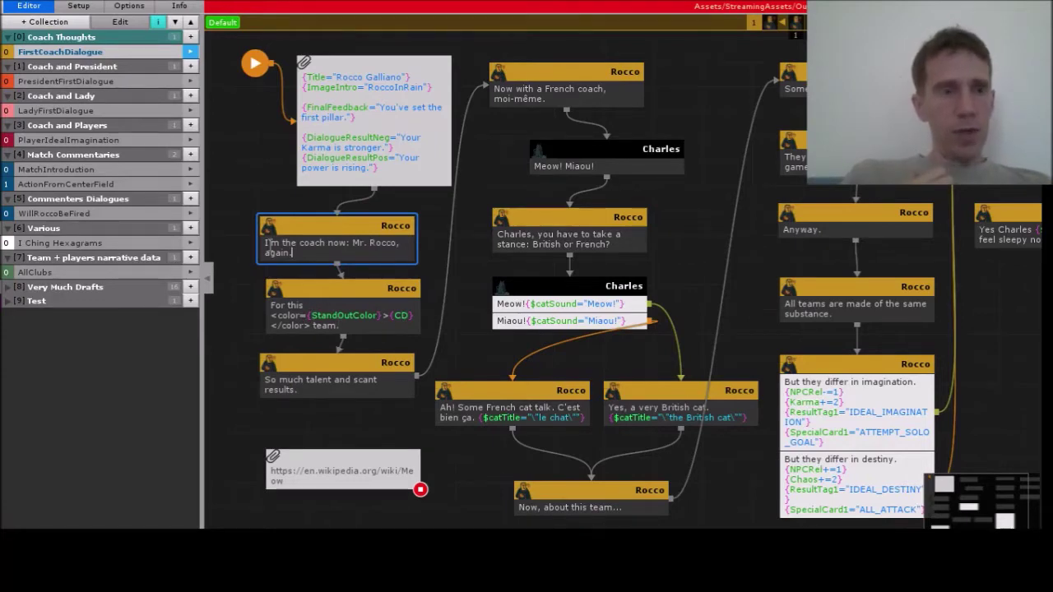
# Step: Review the dialogue project's setup, examining its grouped variables and the list of actors
pyautogui.click(78, 7)
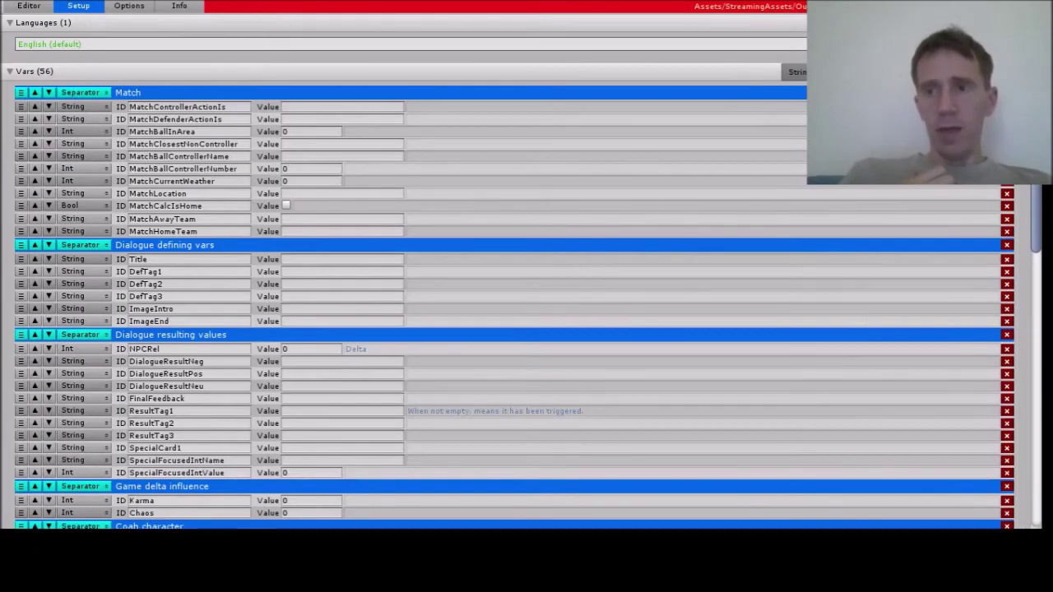
pyautogui.scroll(-6, 510, 313)
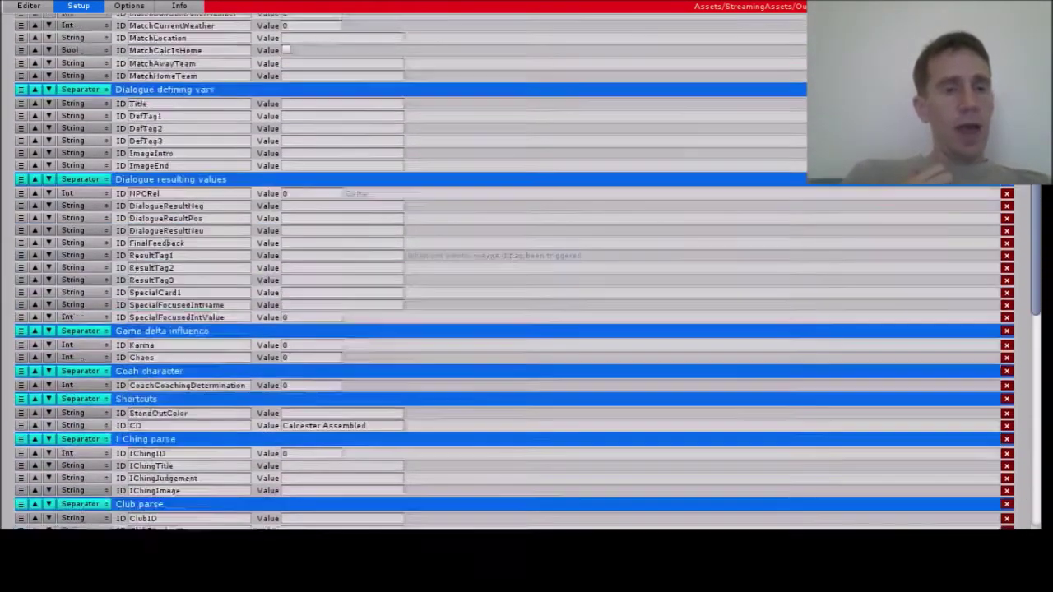
pyautogui.scroll(6, 510, 313)
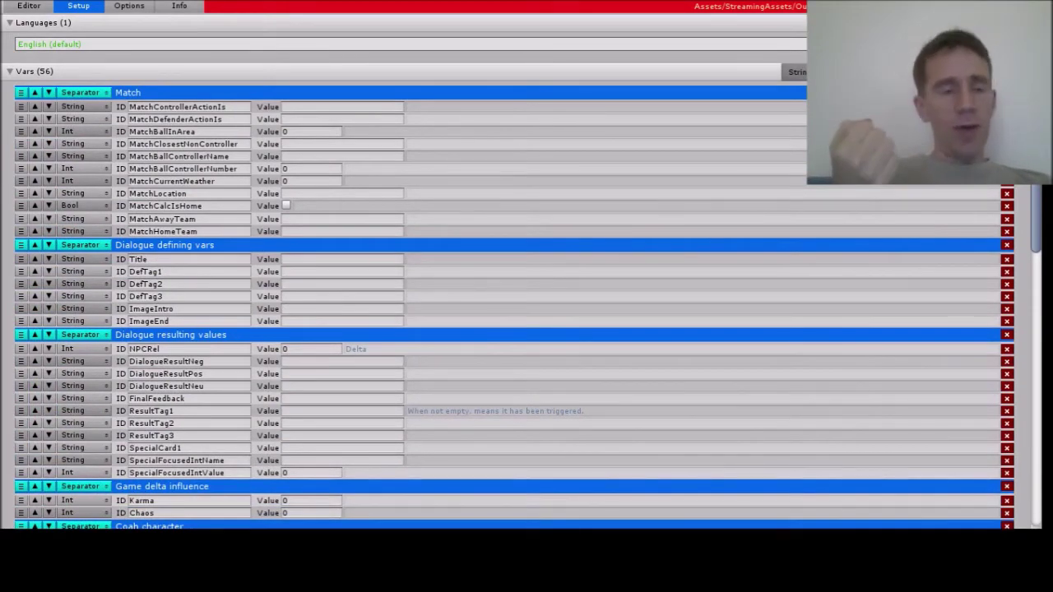
pyautogui.scroll(-3, 510, 313)
pyautogui.moveTo(1036, 125); pyautogui.dragTo(1030, 360)
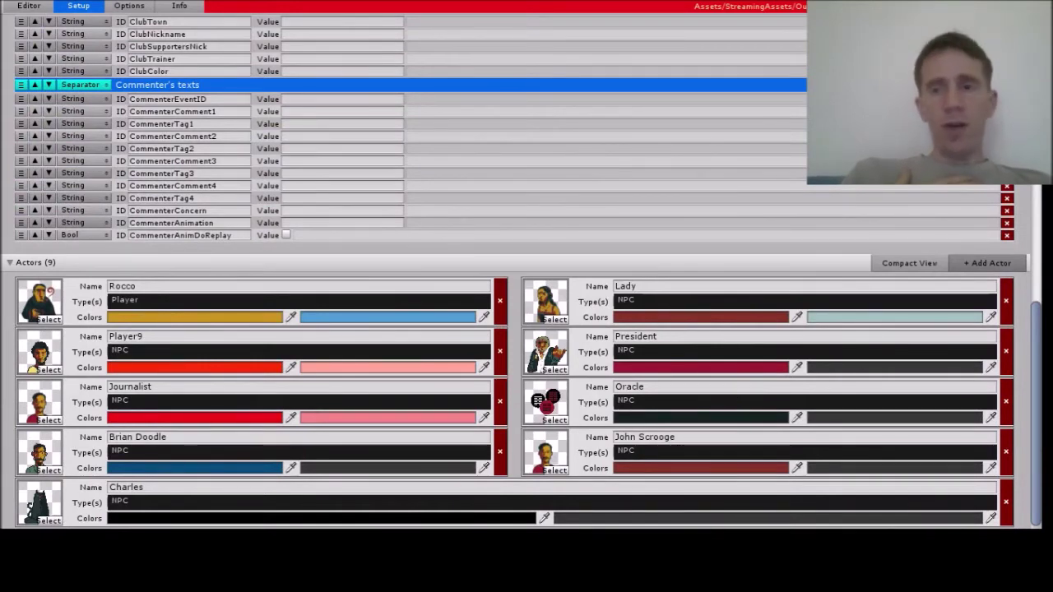
pyautogui.scroll(15, 1038, 351)
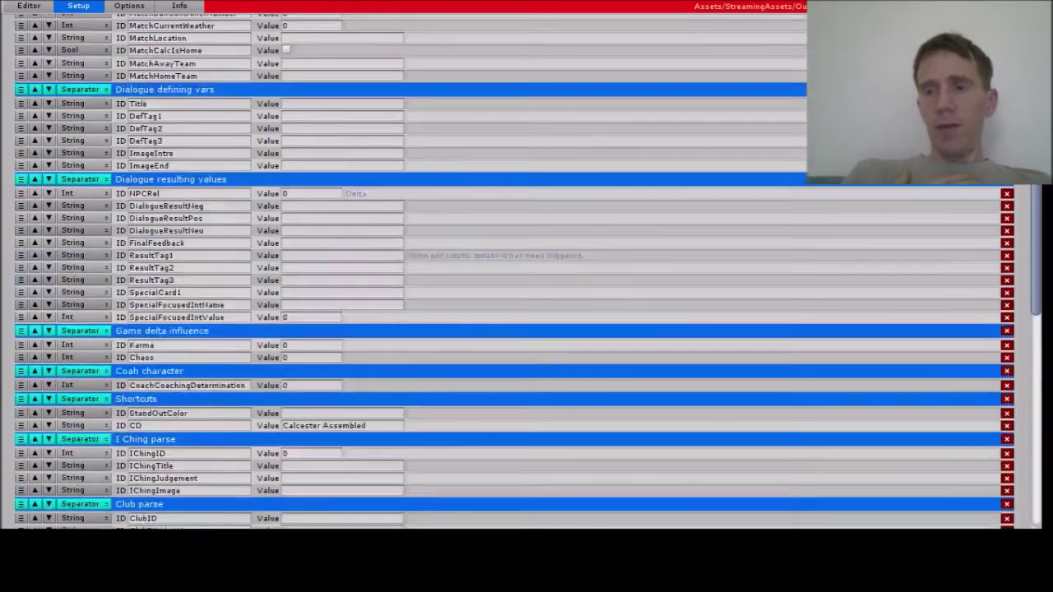
# Step: Inspect the variables in Rocco's "For this" team node and the $catSound and $catTitle uses near the end of FirstCoachDialogue
pyautogui.click(31, 7)
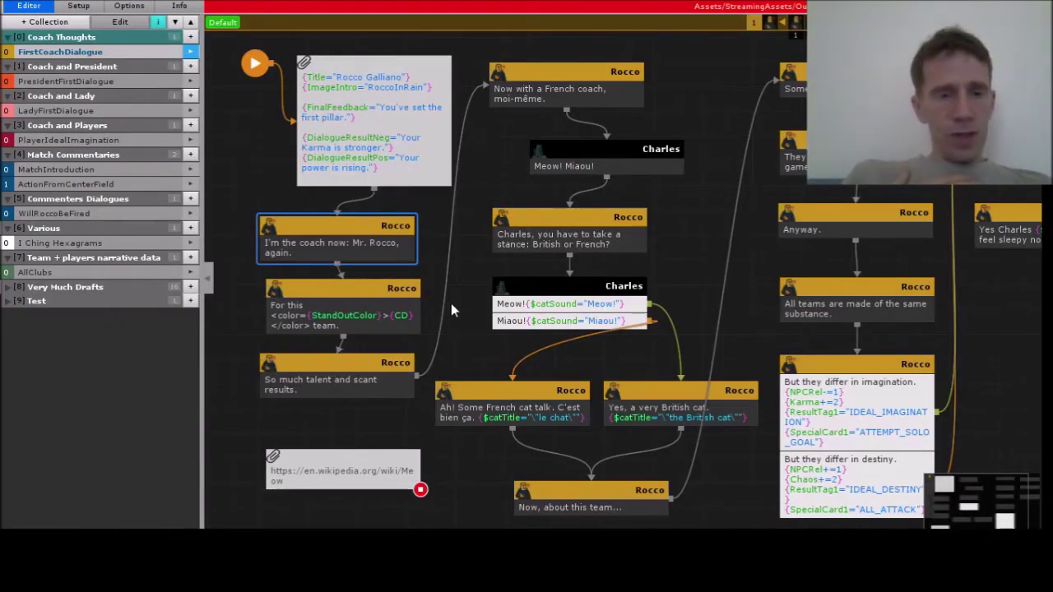
pyautogui.click(343, 306)
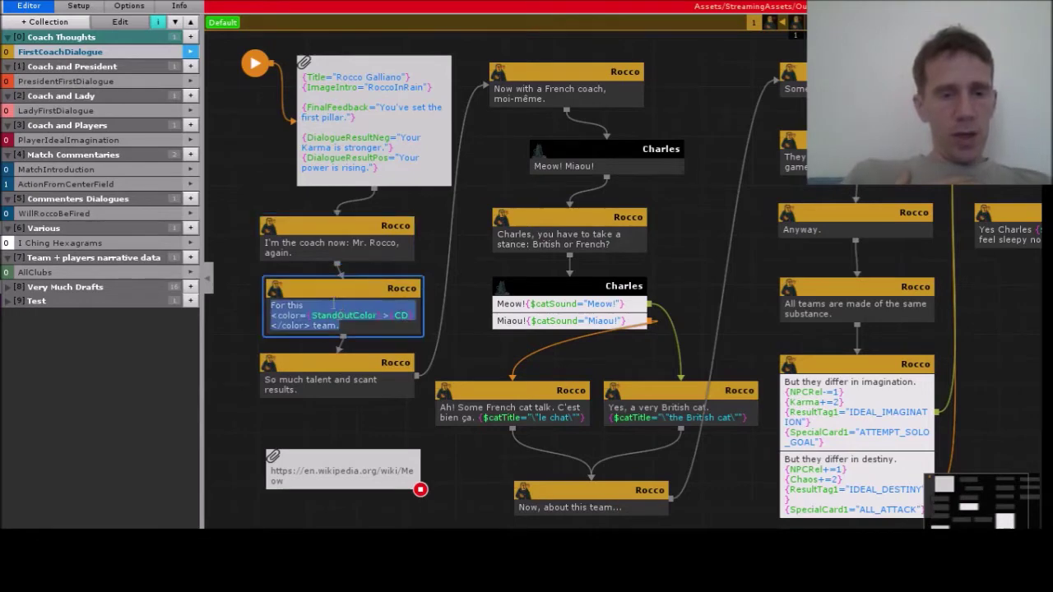
pyautogui.click(236, 325)
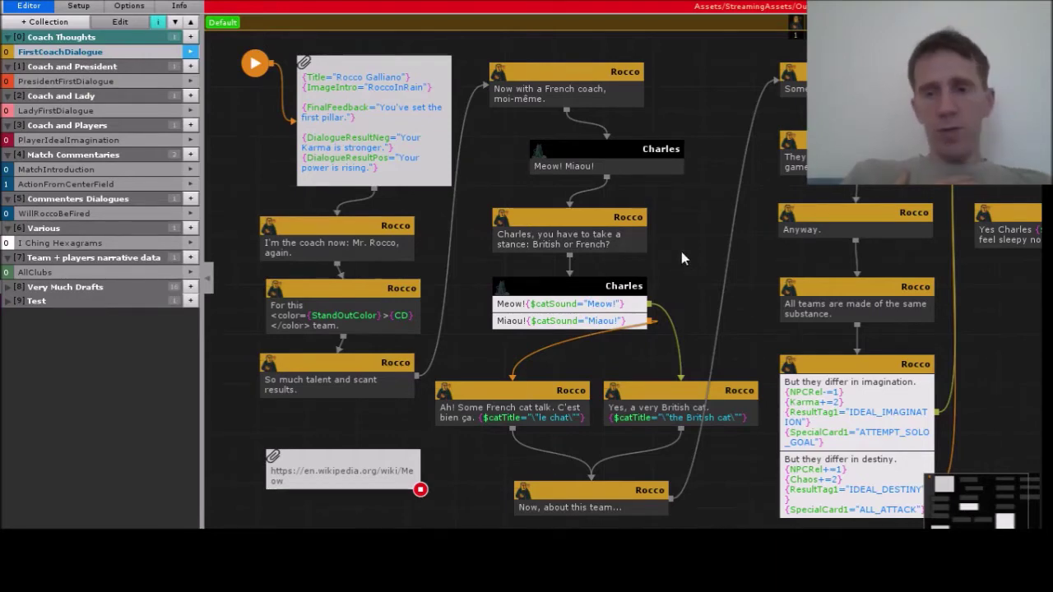
pyautogui.moveTo(691, 215); pyautogui.dragTo(395, 245, button='middle')
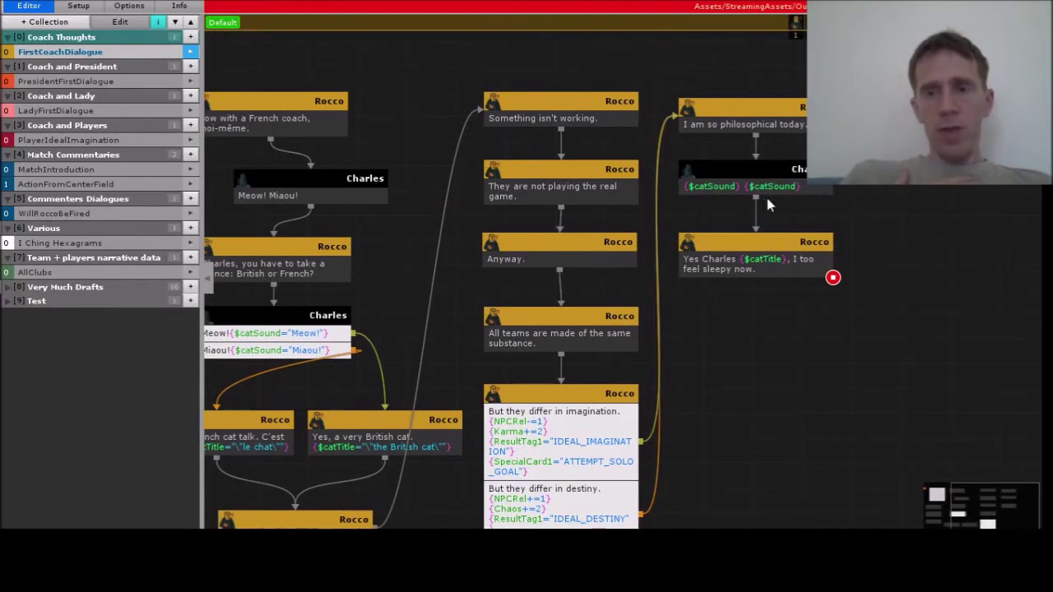
pyautogui.moveTo(425, 260); pyautogui.dragTo(682, 233, button='middle')
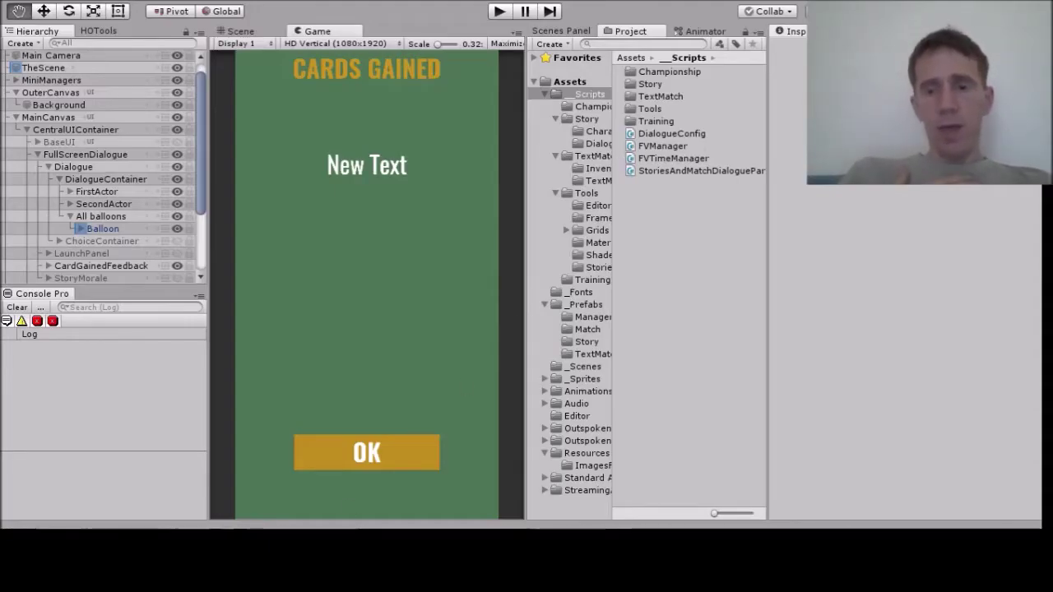
# Step: Run the game in Unity and play through the coach dialogue, choosing "Miaou!" and "But they differ in imagination."
pyautogui.click(499, 11)
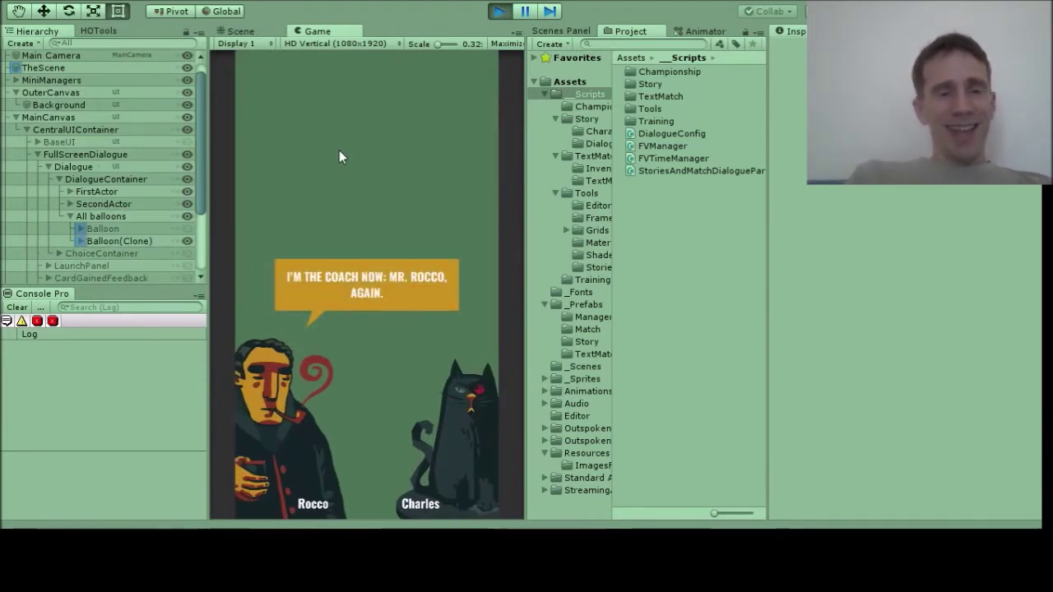
pyautogui.click(329, 293)
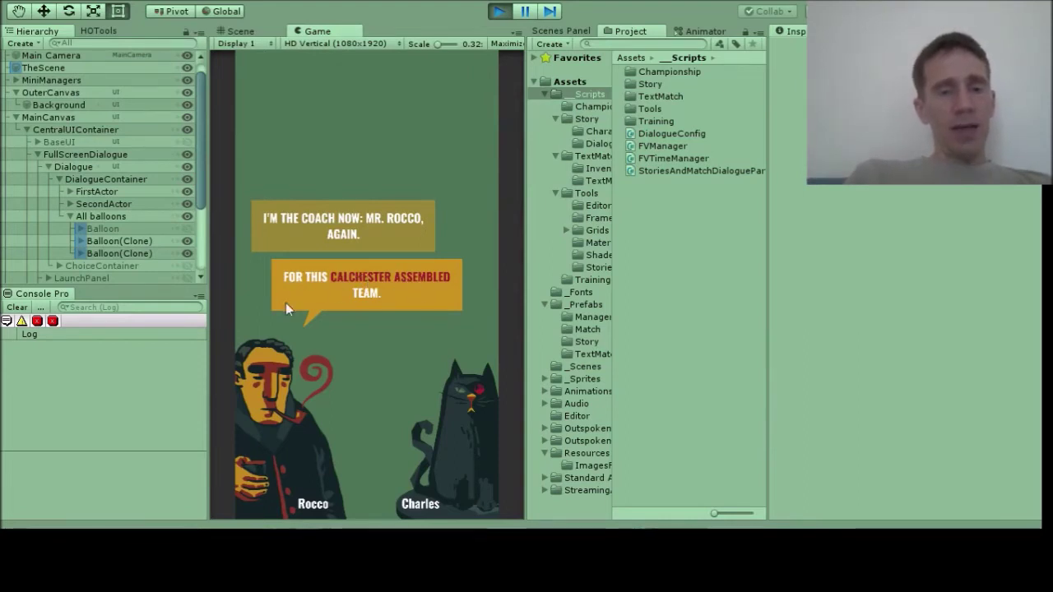
pyautogui.click(310, 292)
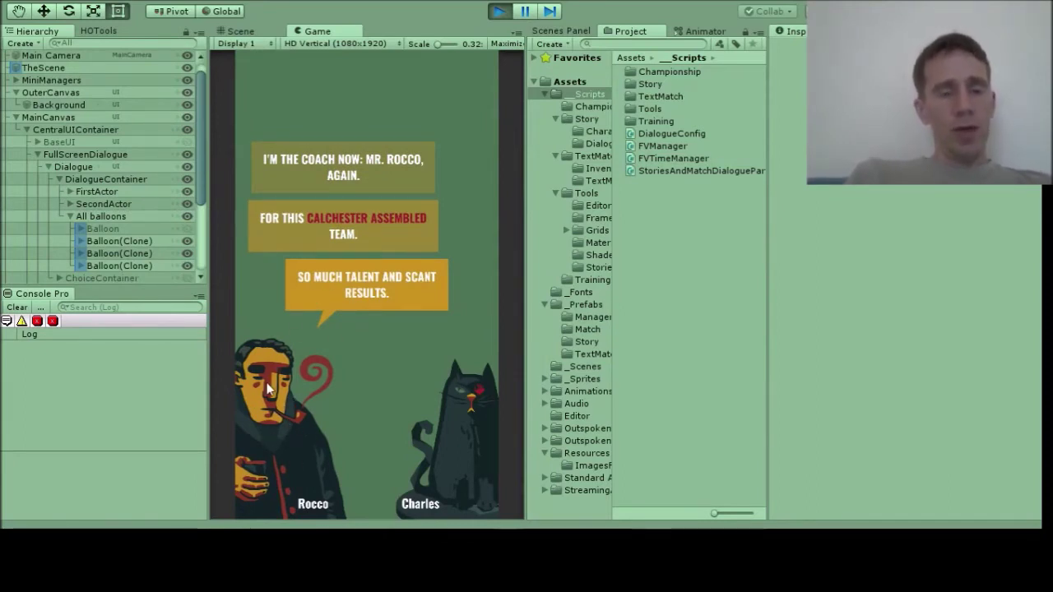
pyautogui.click(330, 295)
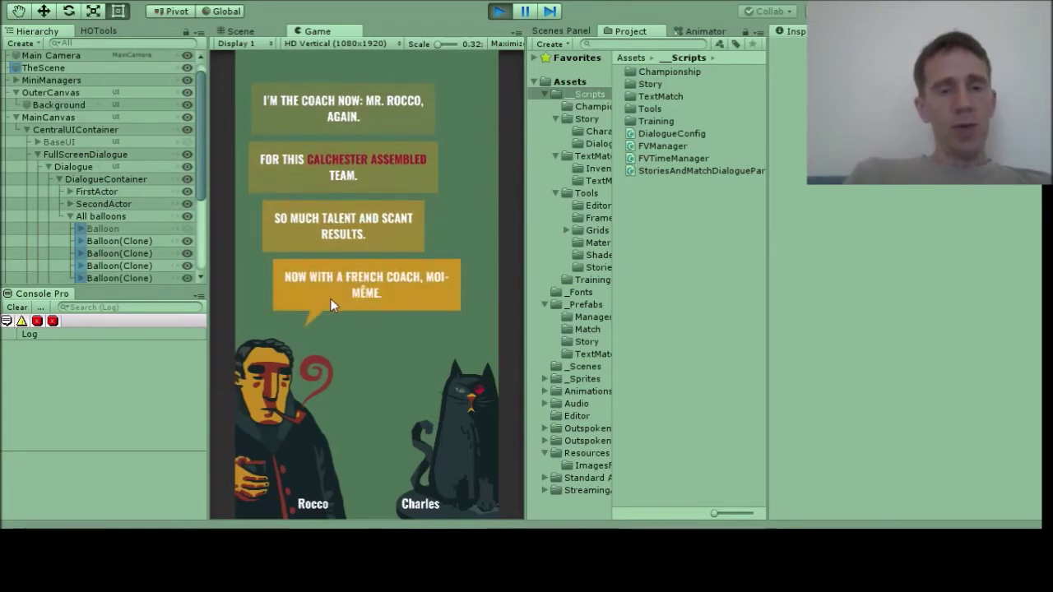
pyautogui.click(330, 298)
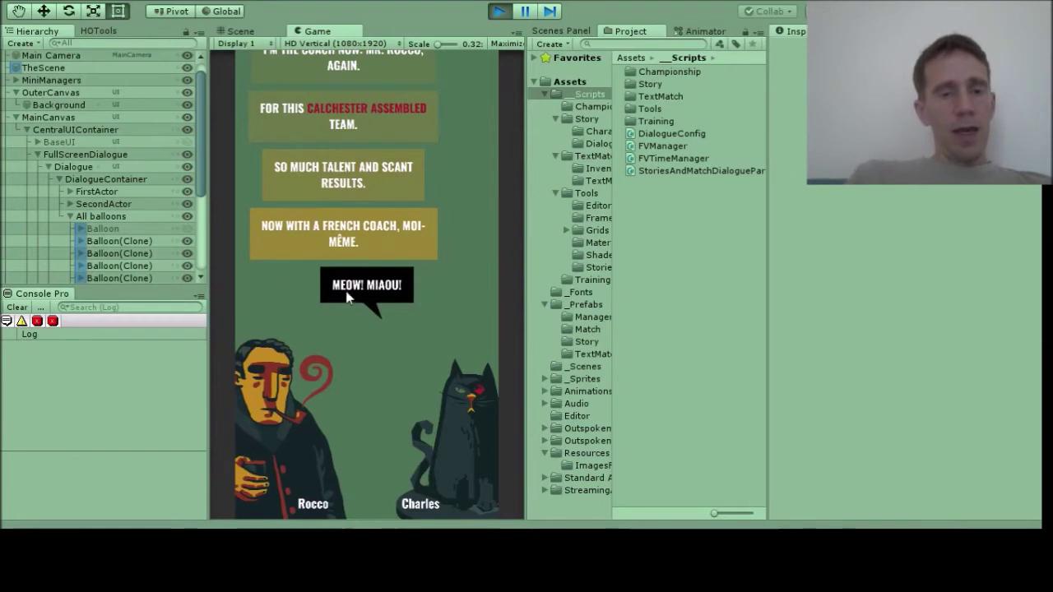
pyautogui.click(350, 292)
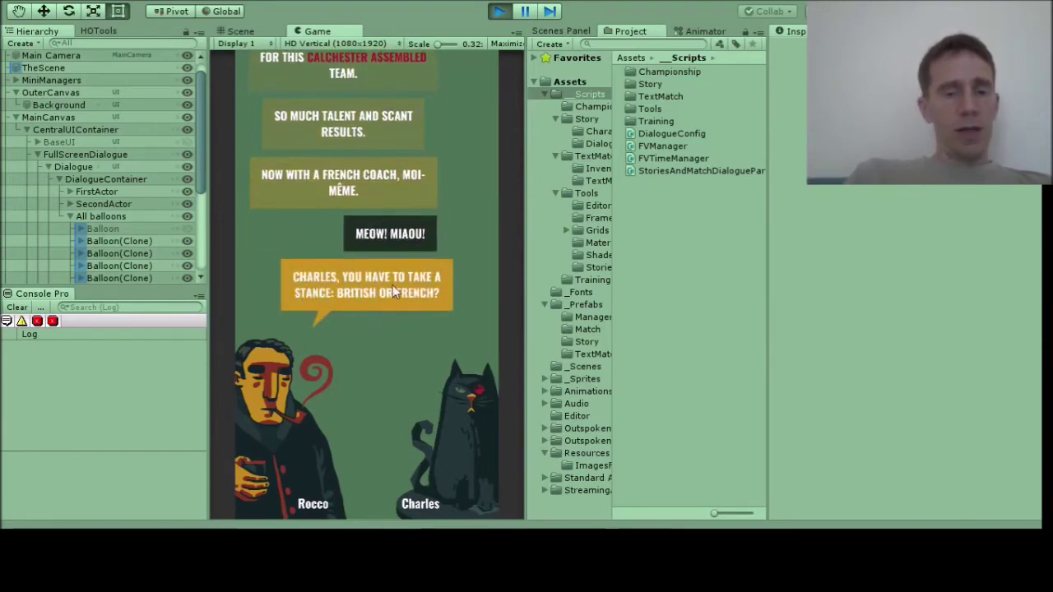
pyautogui.click(329, 299)
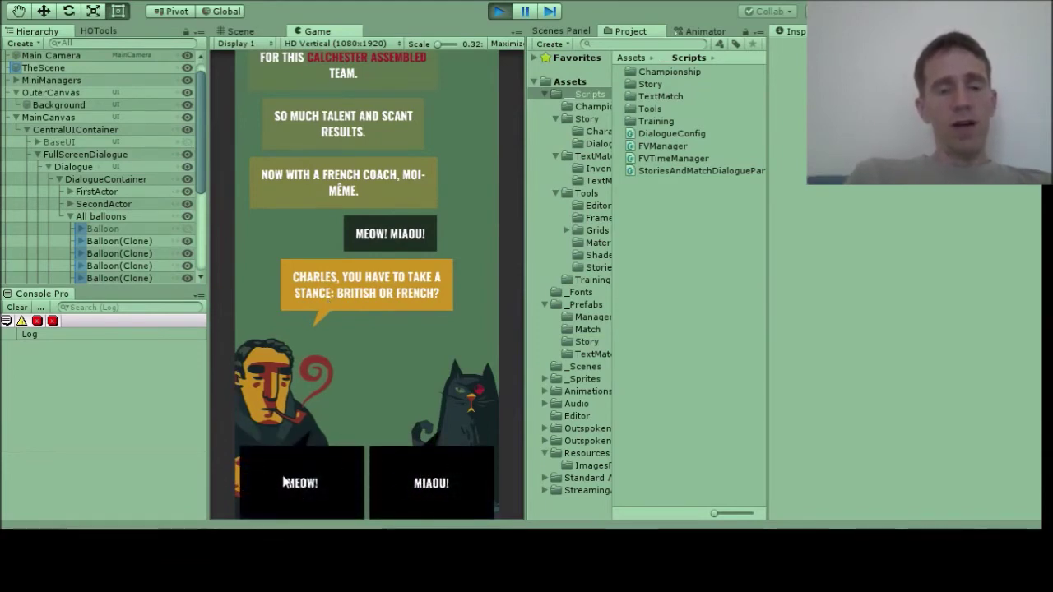
pyautogui.click(416, 485)
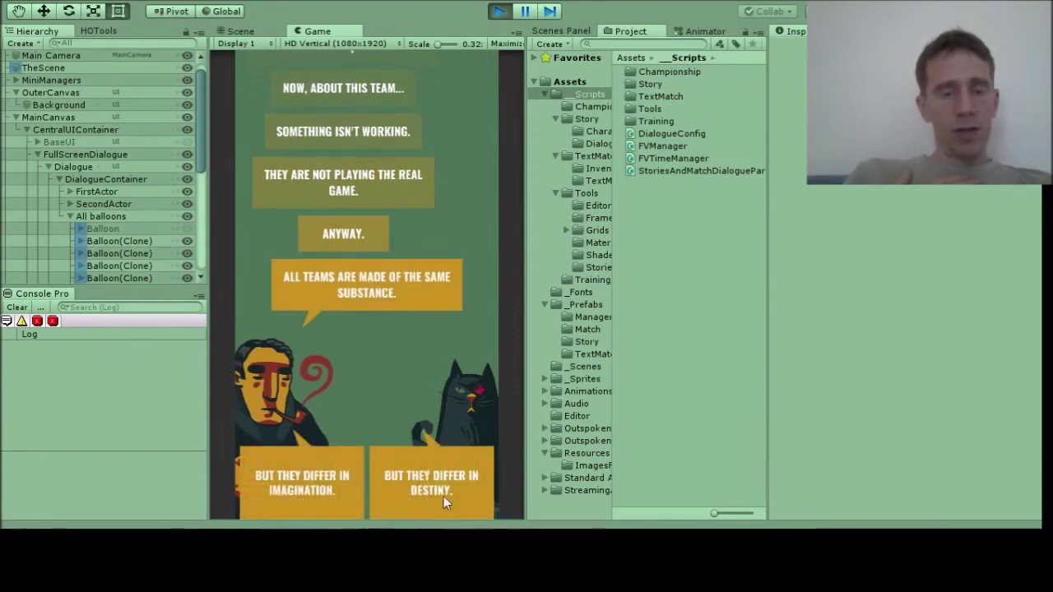
pyautogui.click(280, 478)
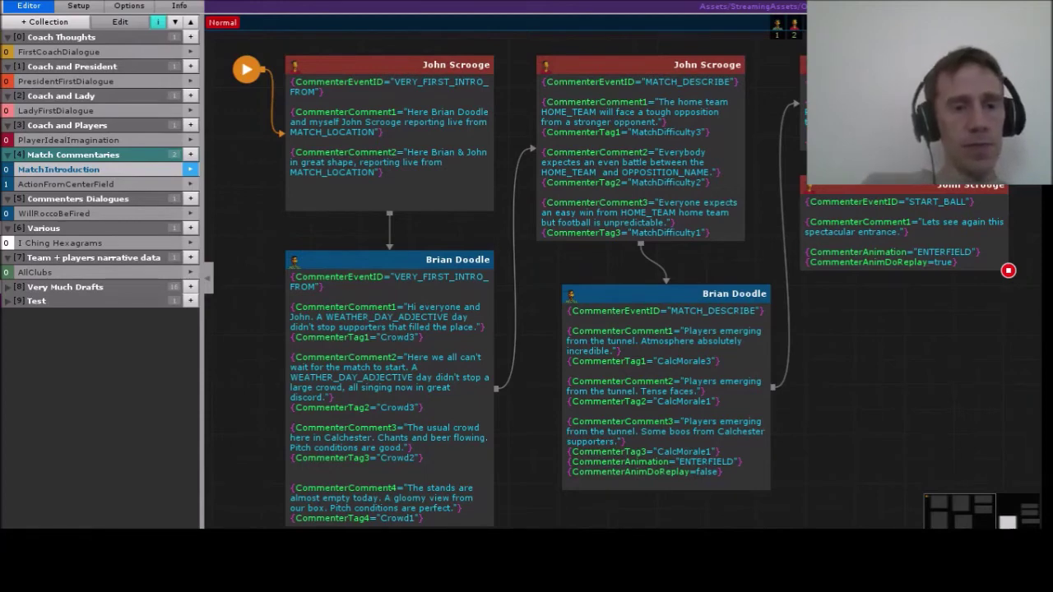
# Step: Open the I Ching Hexagrams dialogue from the Various collection in the dialogue editor
pyautogui.click(189, 244)
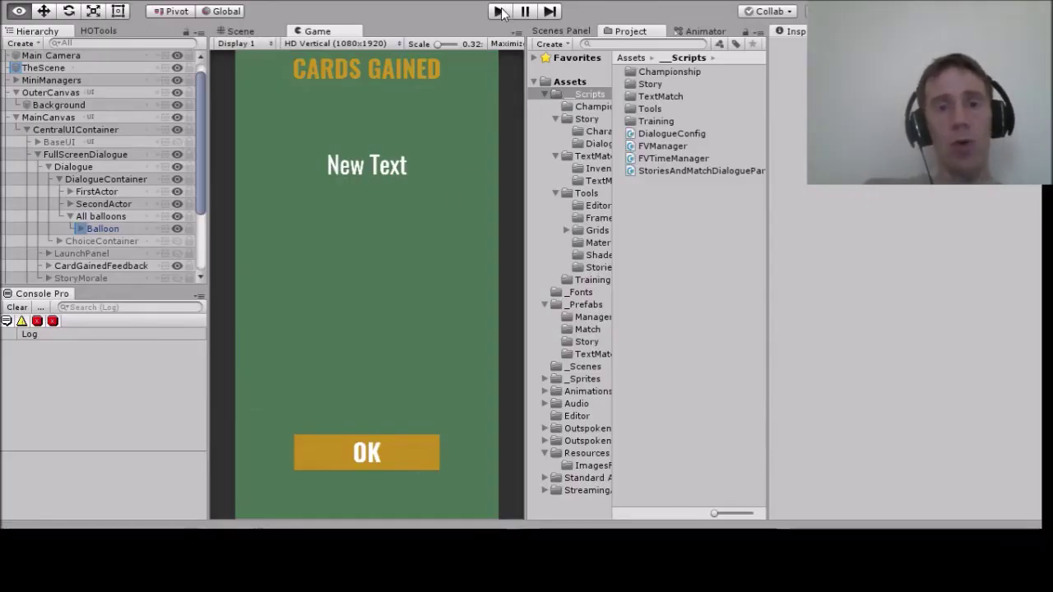
# Step: Run the game in Unity again and advance the coach dialogue to the cat's choice, answering "Meow!"
pyautogui.click(501, 12)
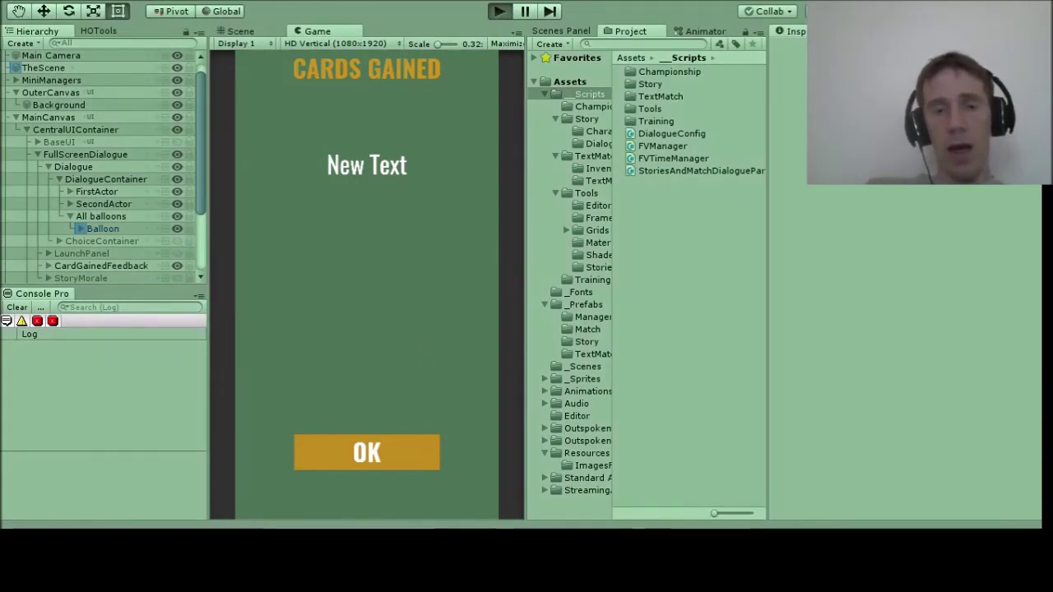
pyautogui.click(339, 291)
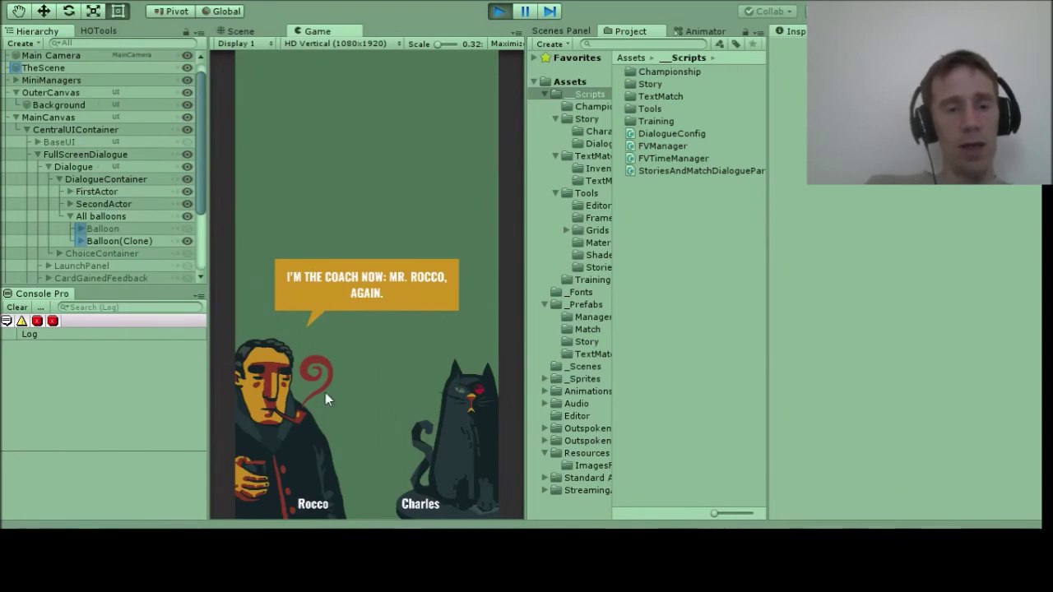
pyautogui.click(396, 297)
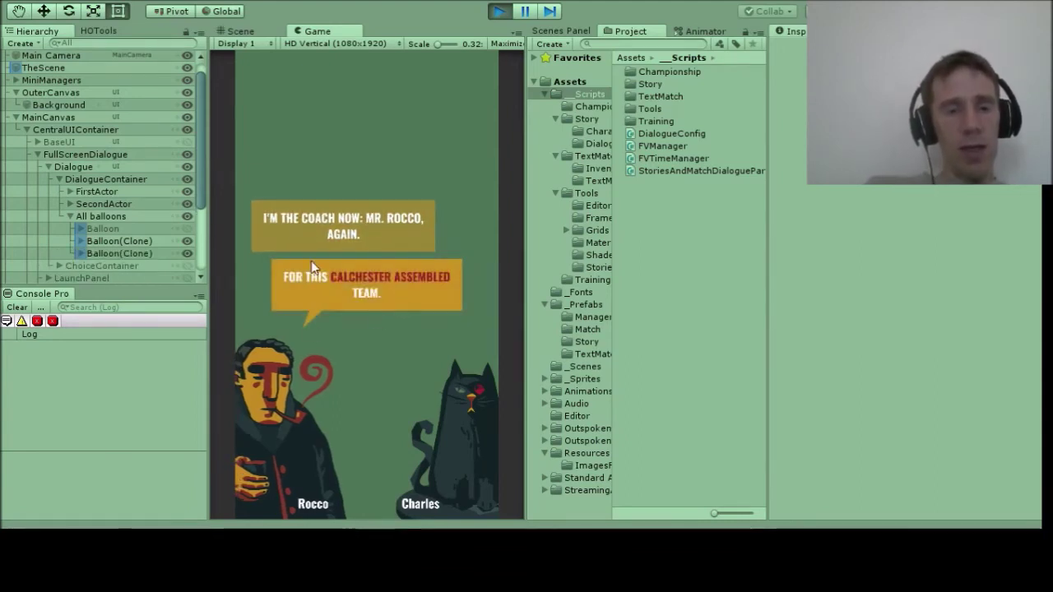
pyautogui.click(413, 304)
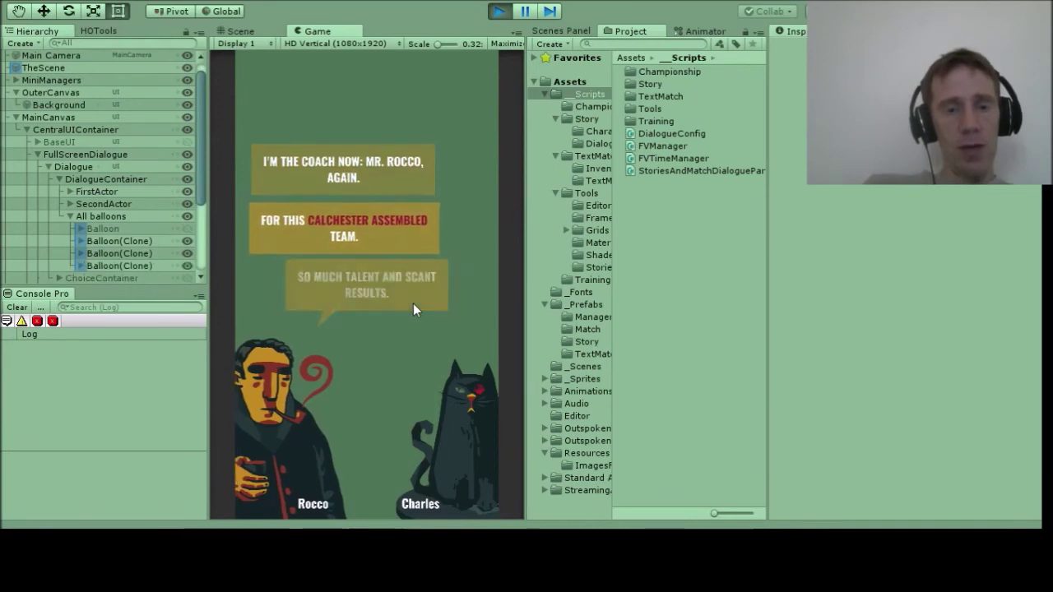
pyautogui.click(404, 296)
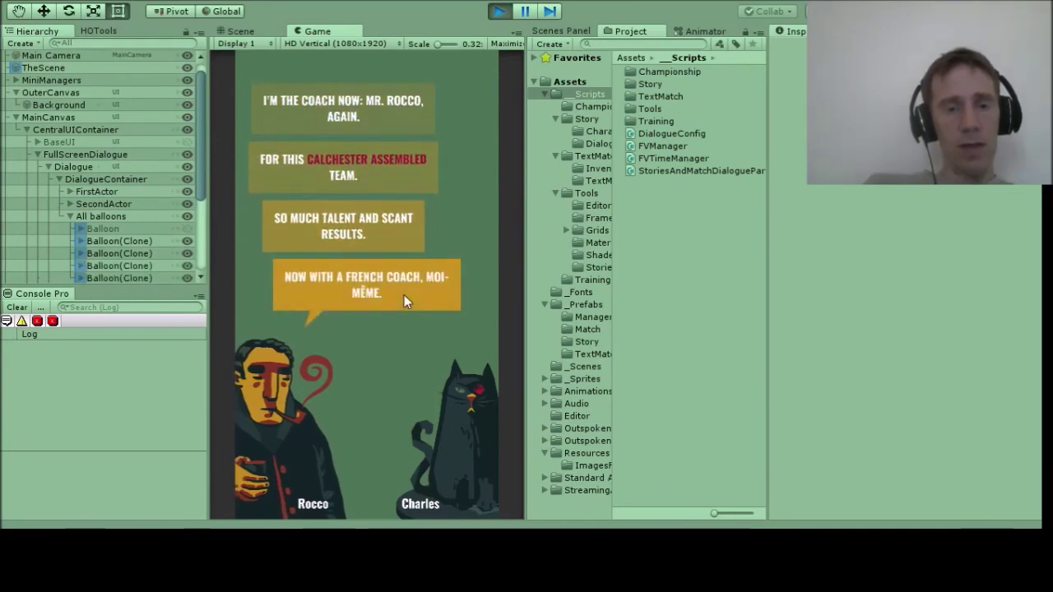
pyautogui.click(404, 296)
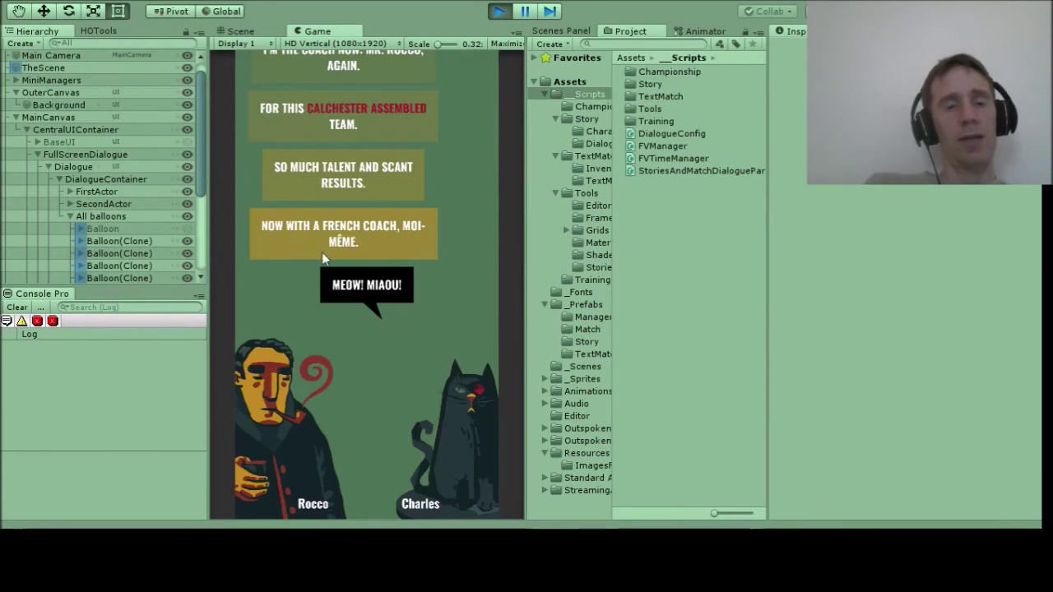
pyautogui.click(362, 278)
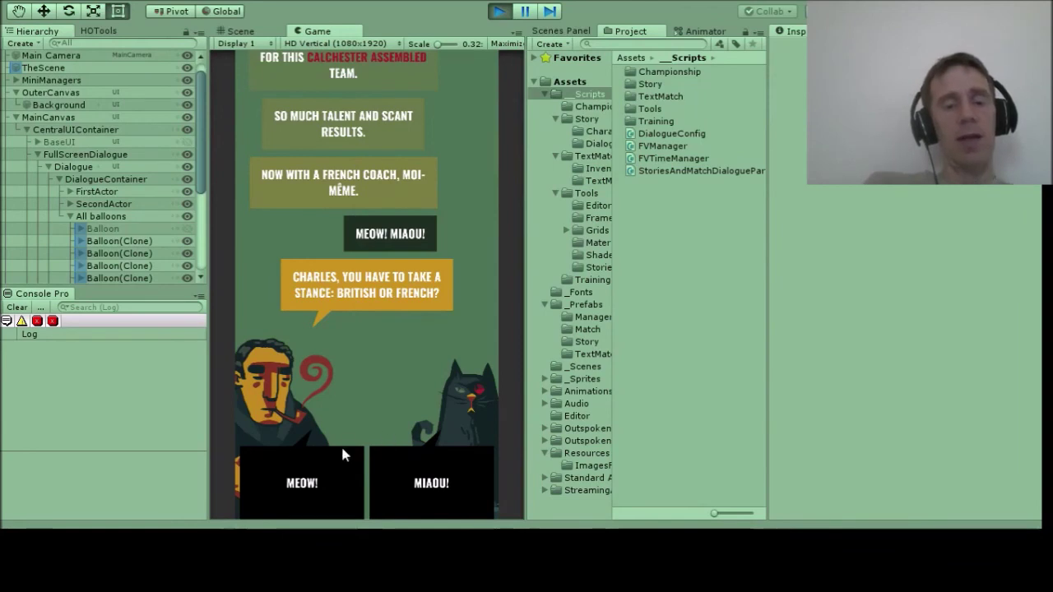
pyautogui.click(302, 484)
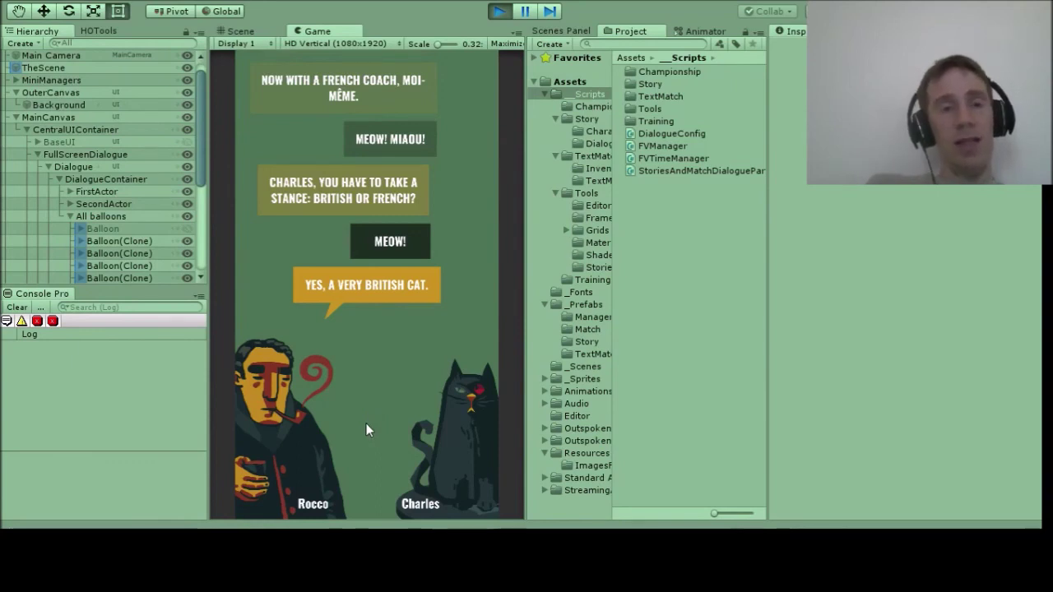
# Step: Show the running dialogue in the Scene view and select the text content of the "Yes, a very British cat." balloon
pyautogui.click(249, 33)
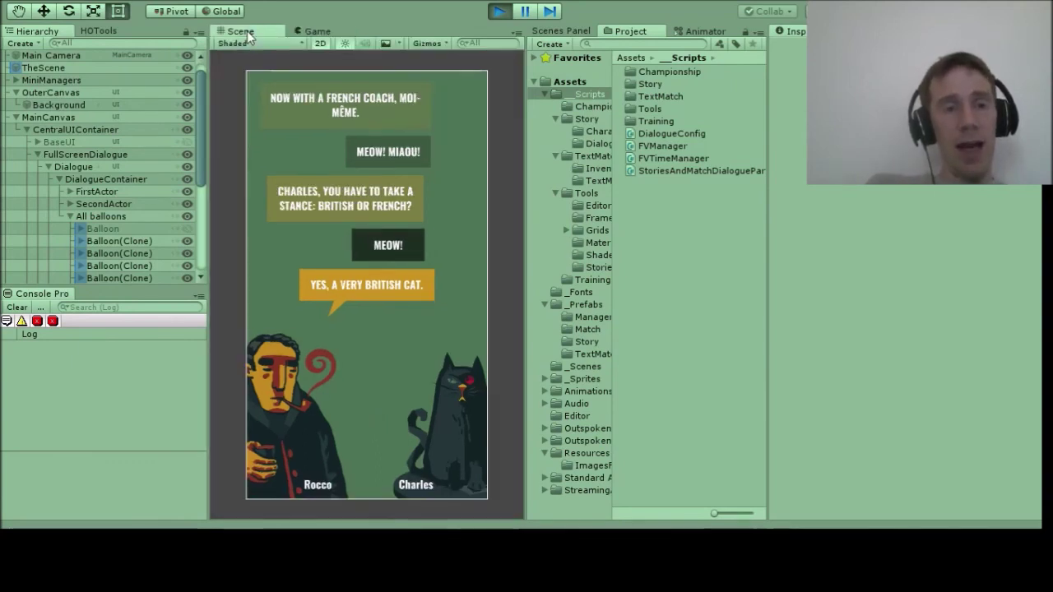
pyautogui.click(375, 290)
pyautogui.click(374, 283)
pyautogui.click(375, 288)
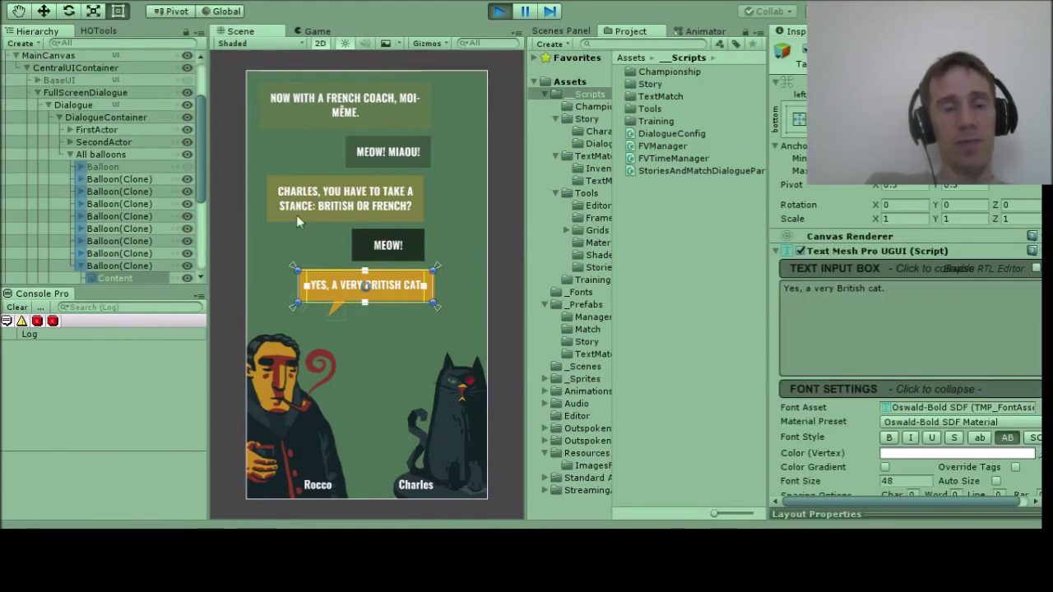